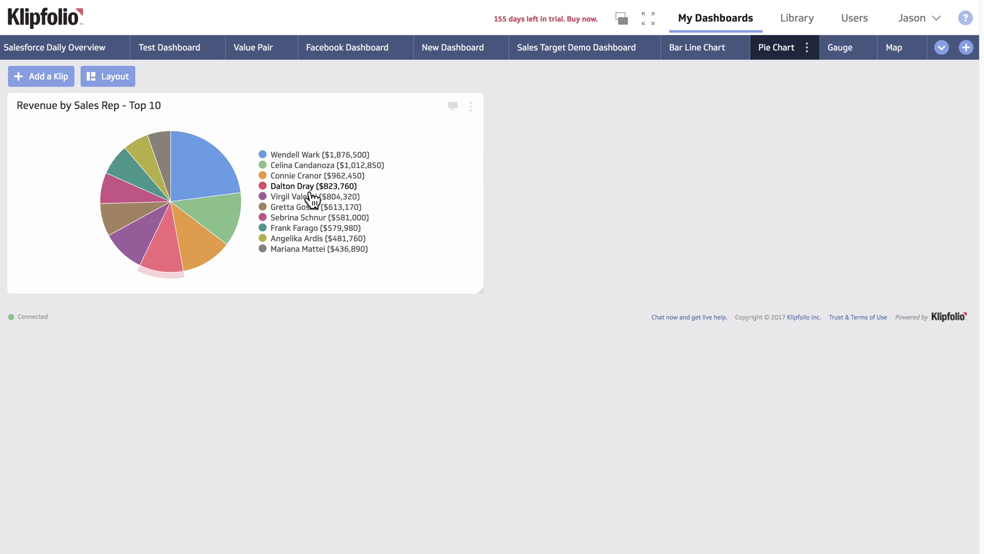
# Build a custom Pie Chart Klip from the existing Example: Sales Booked data source
pyautogui.moveTo(213, 173)
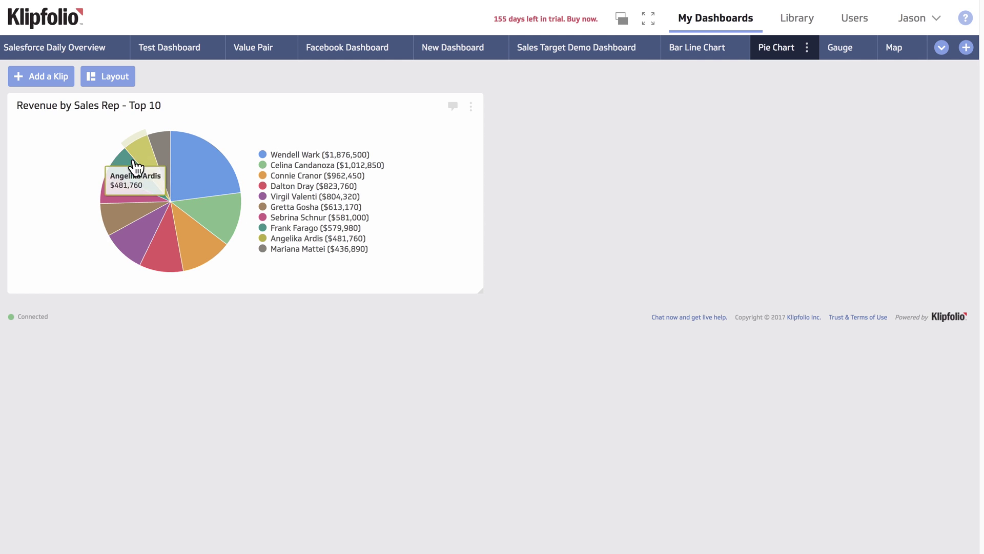
pyautogui.click(41, 75)
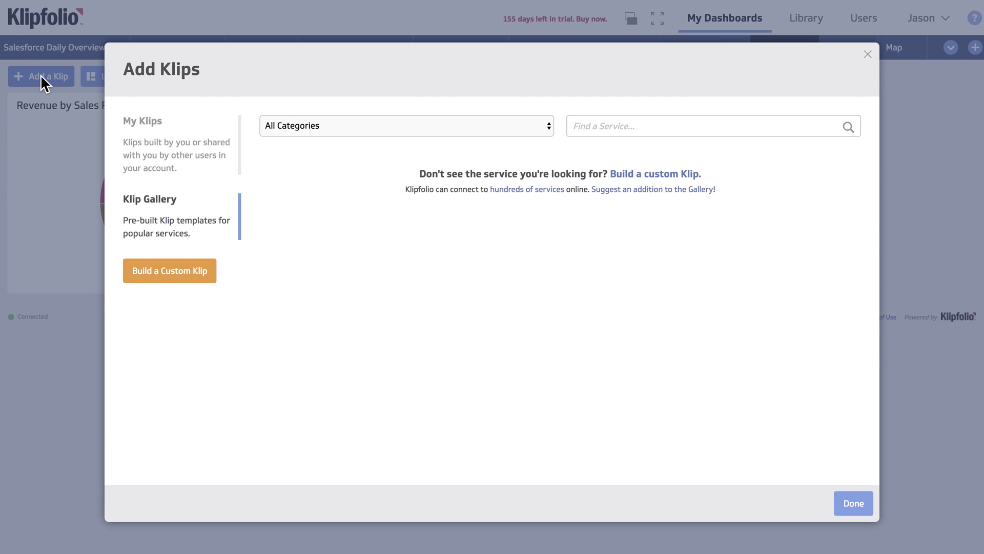
pyautogui.click(158, 271)
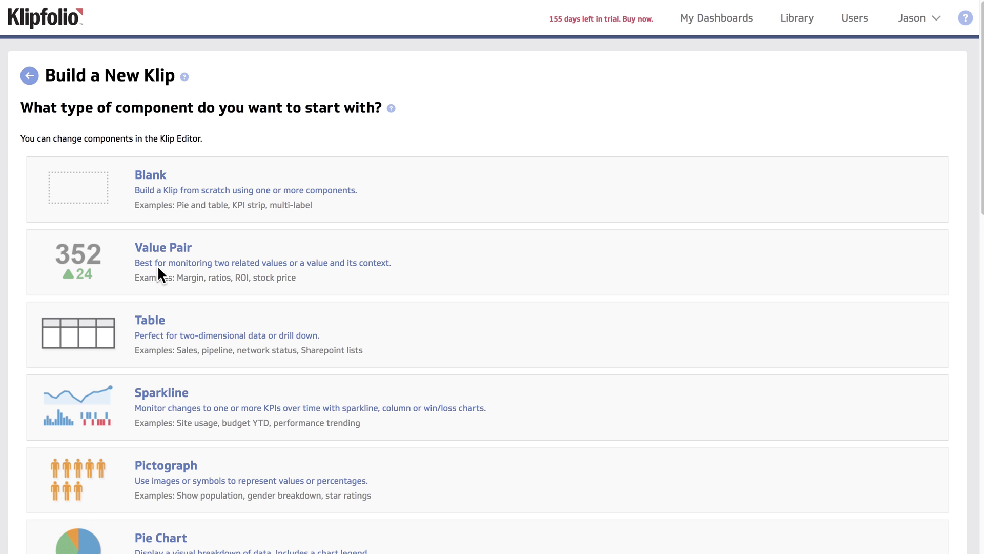
pyautogui.scroll(-3, 159, 269)
pyautogui.scroll(-1, 159, 270)
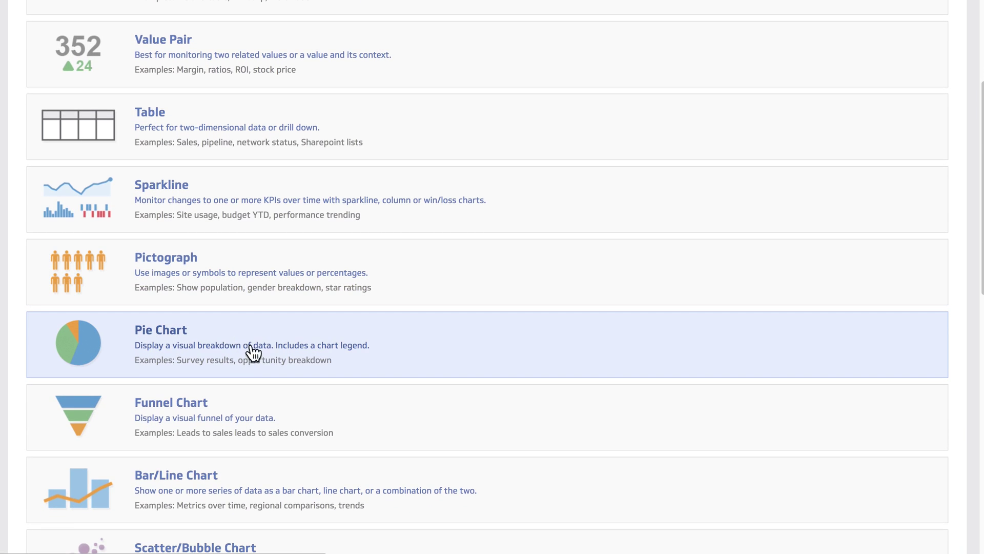
pyautogui.click(257, 333)
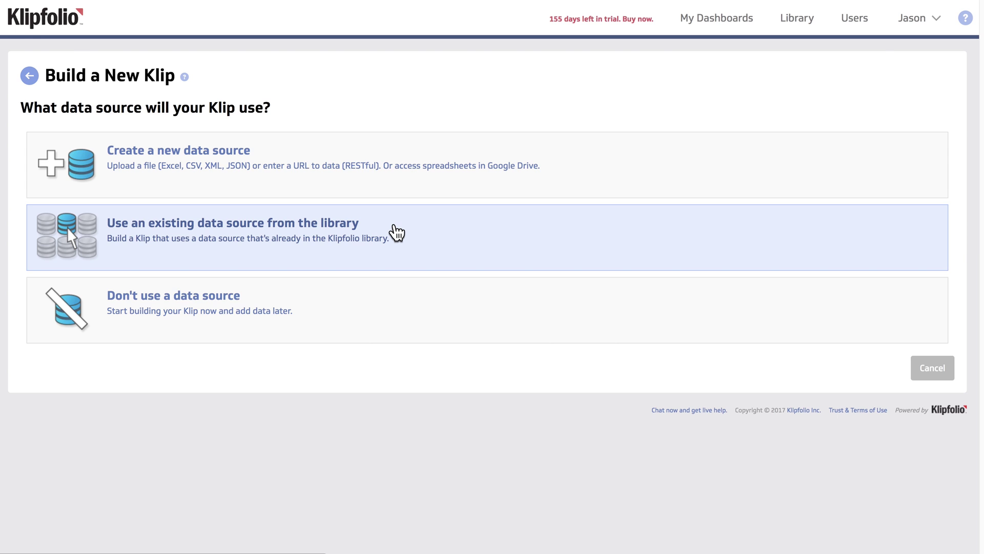
pyautogui.click(398, 233)
pyautogui.scroll(-5, 305, 258)
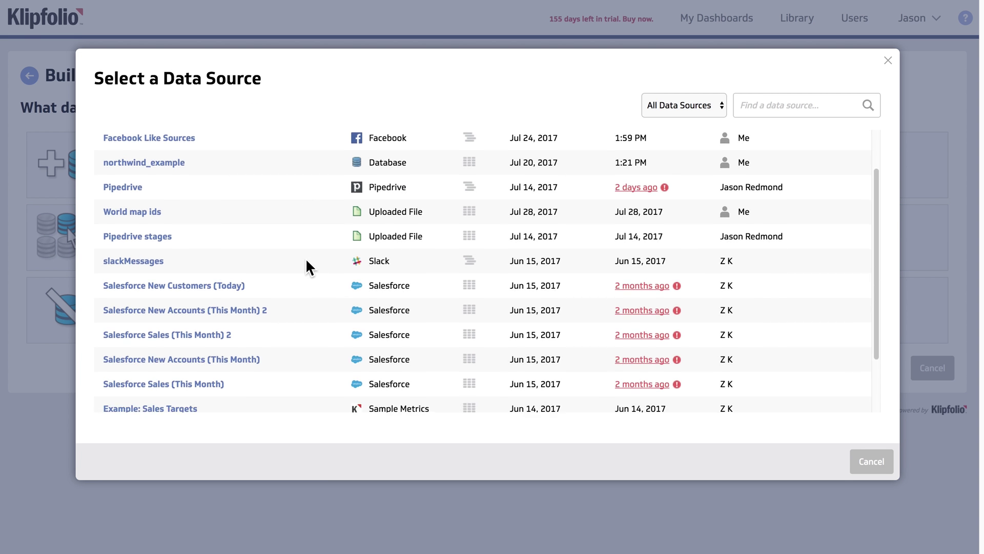
pyautogui.click(173, 360)
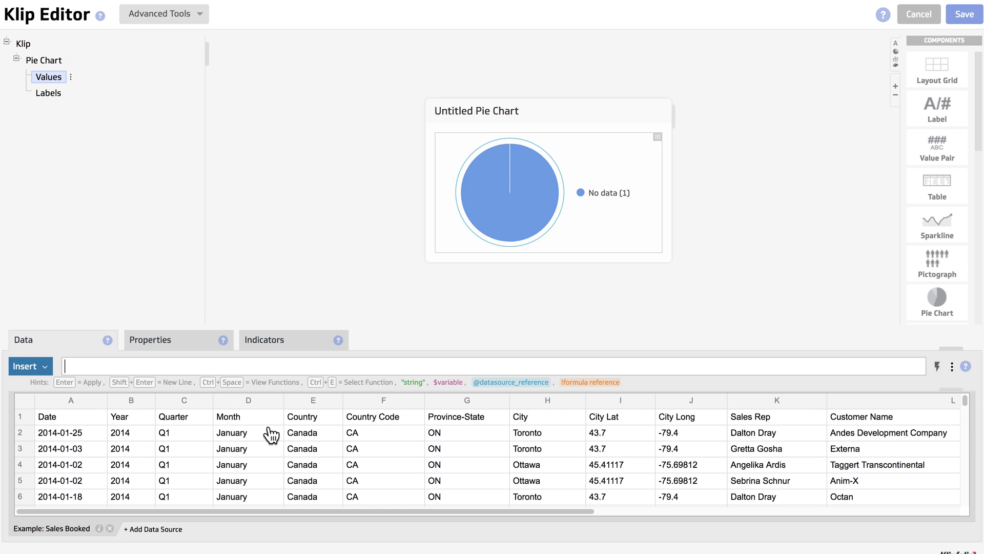
# Use column S (Revenue) for pie values and column K (Sales Rep) for labels, then widen the chart
pyautogui.hscroll(10, 270, 435)
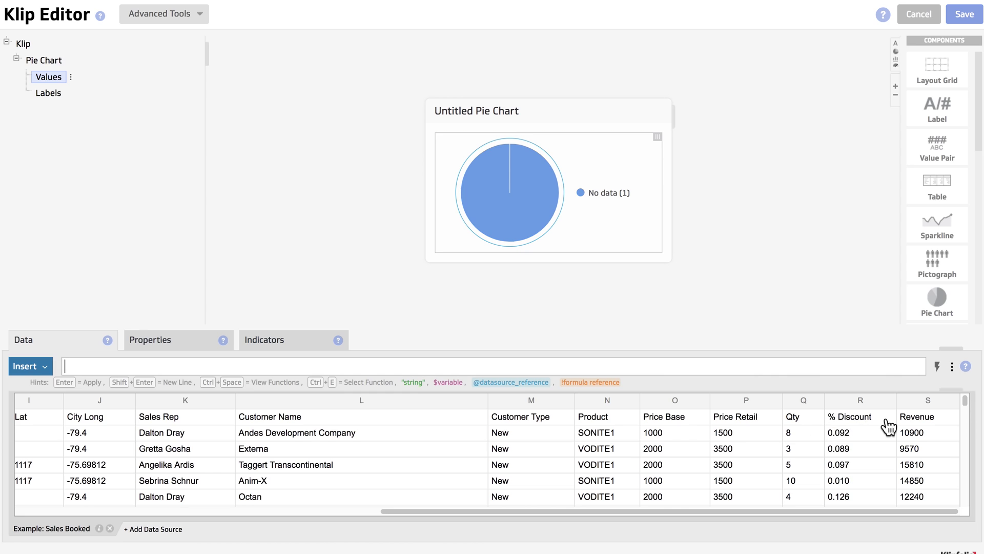
pyautogui.click(924, 401)
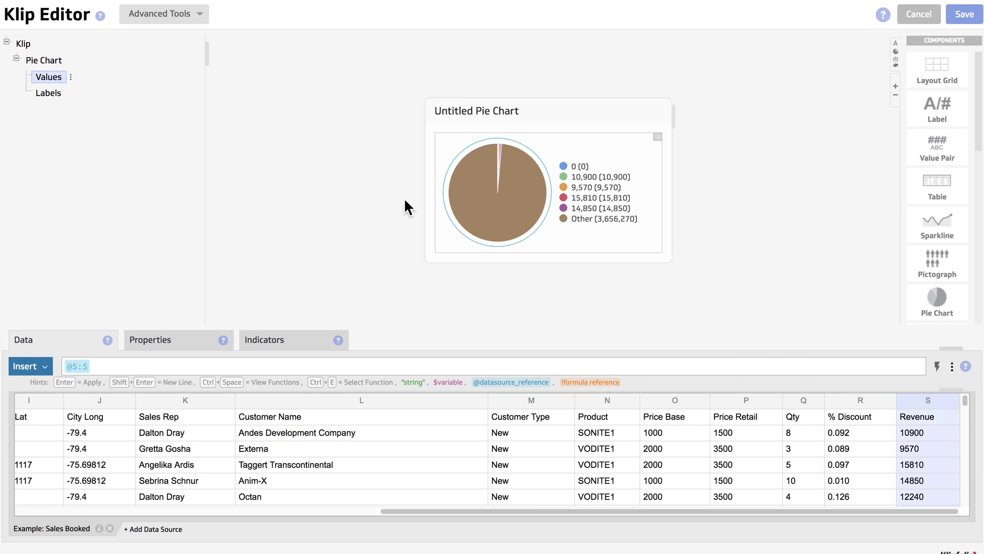
pyautogui.click(52, 94)
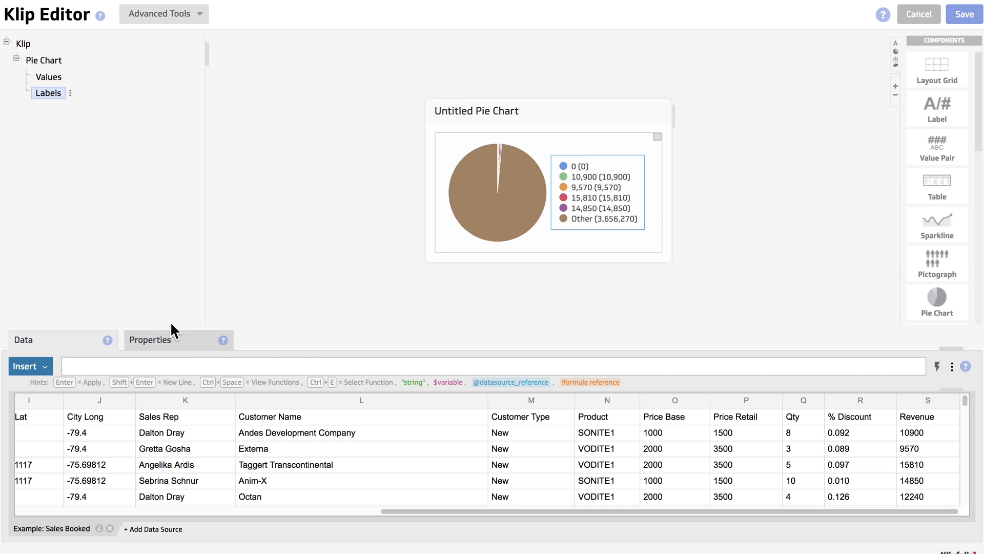
pyautogui.click(183, 410)
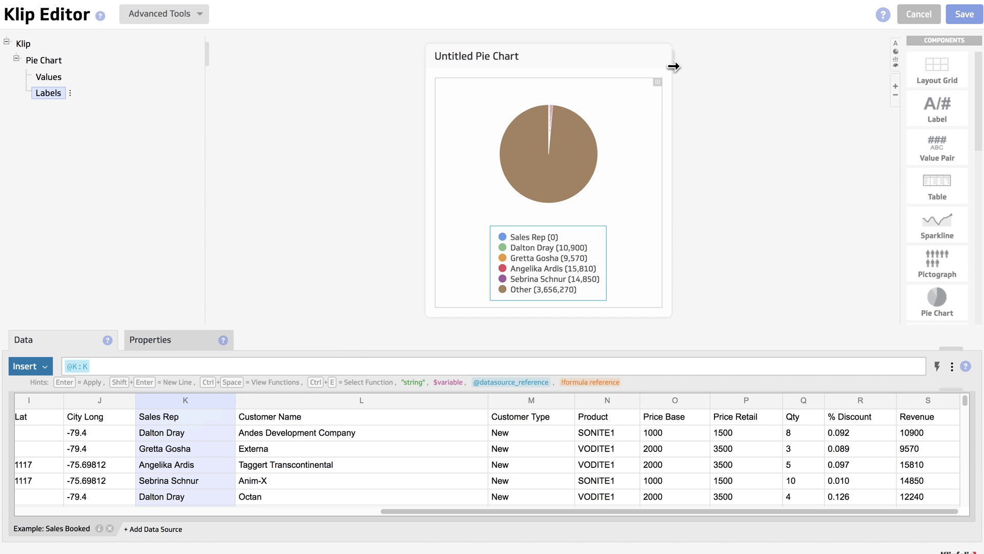
pyautogui.moveTo(673, 66); pyautogui.dragTo(787, 64)
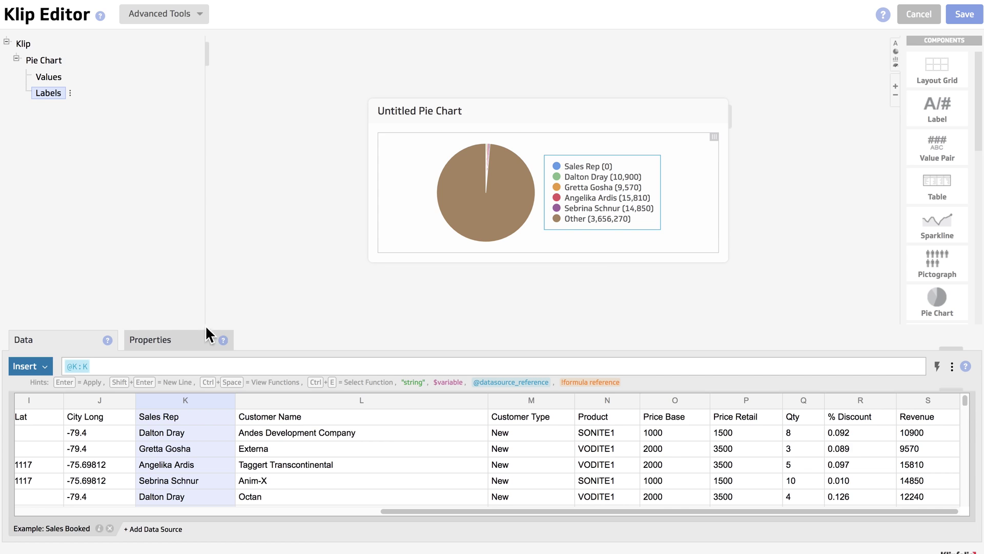
# Group repeating sales rep labels and filter out the 'Sales Rep' header entry
pyautogui.click(195, 347)
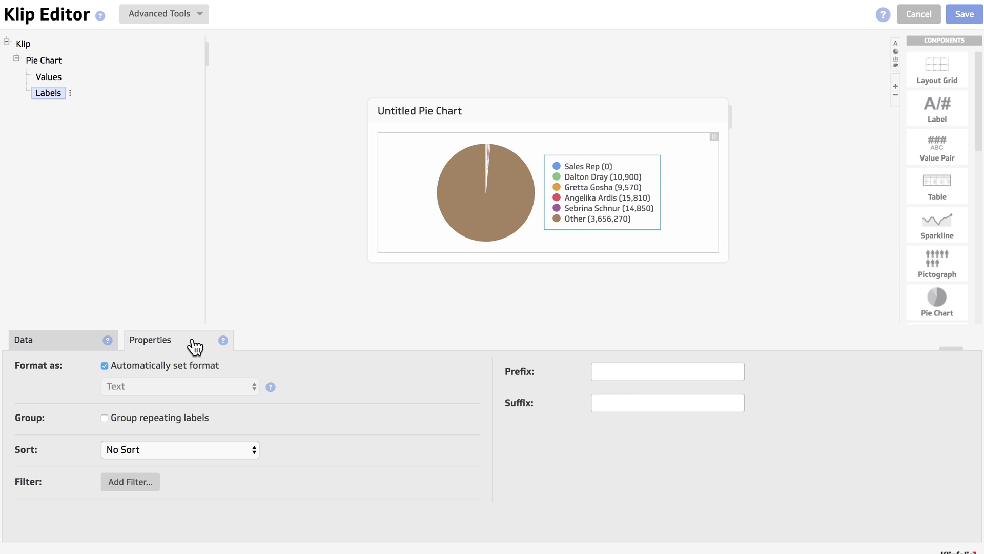
pyautogui.click(174, 418)
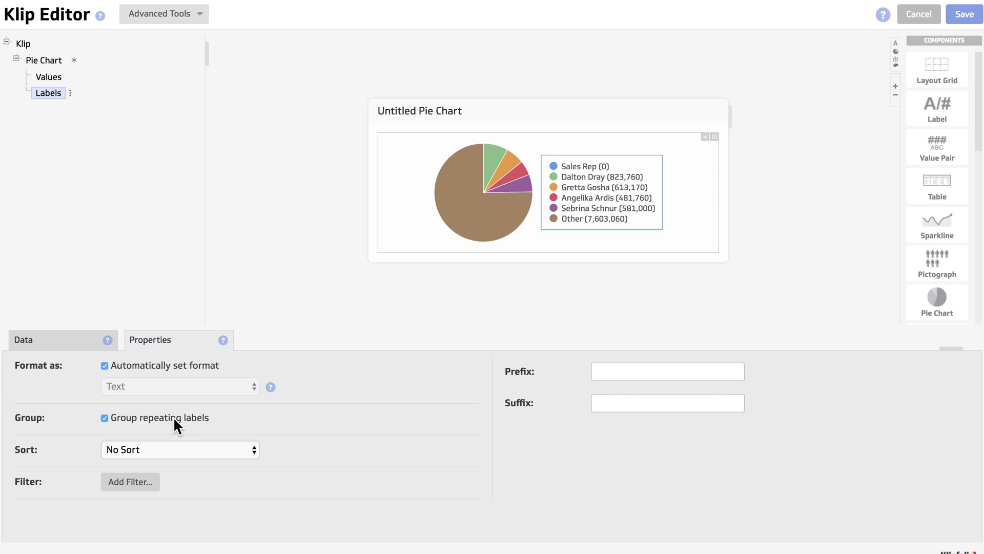
pyautogui.click(136, 481)
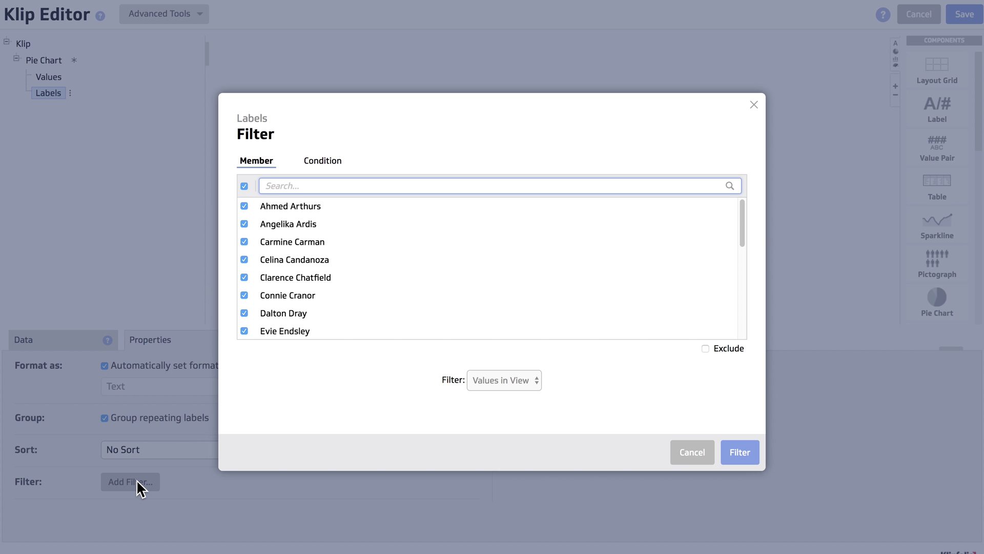
pyautogui.click(244, 185)
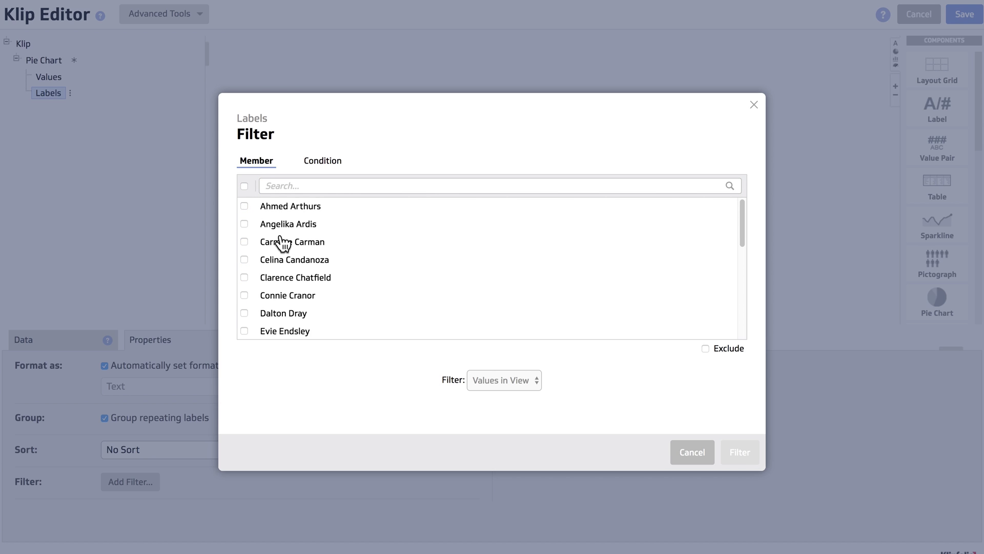
pyautogui.scroll(-5, 281, 241)
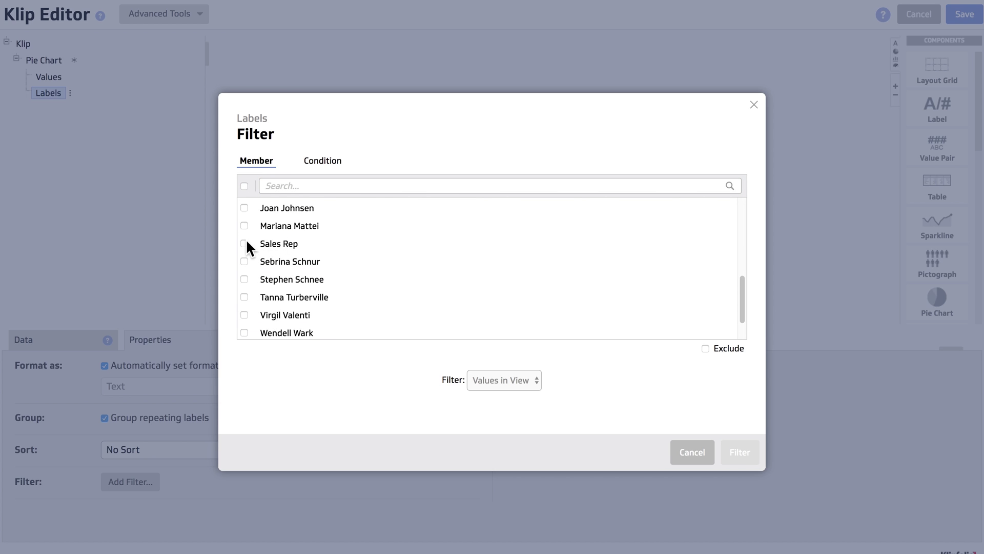
pyautogui.click(245, 243)
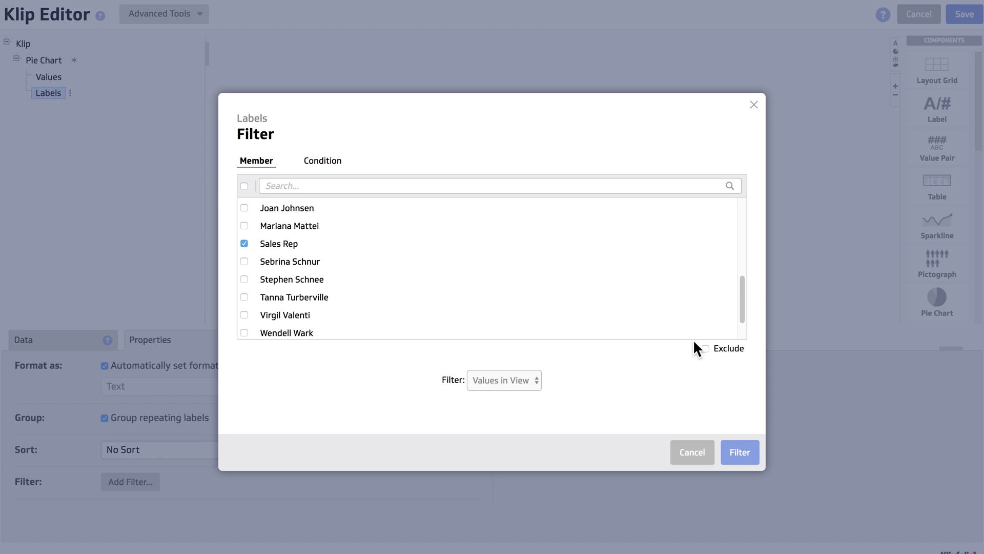
pyautogui.click(706, 348)
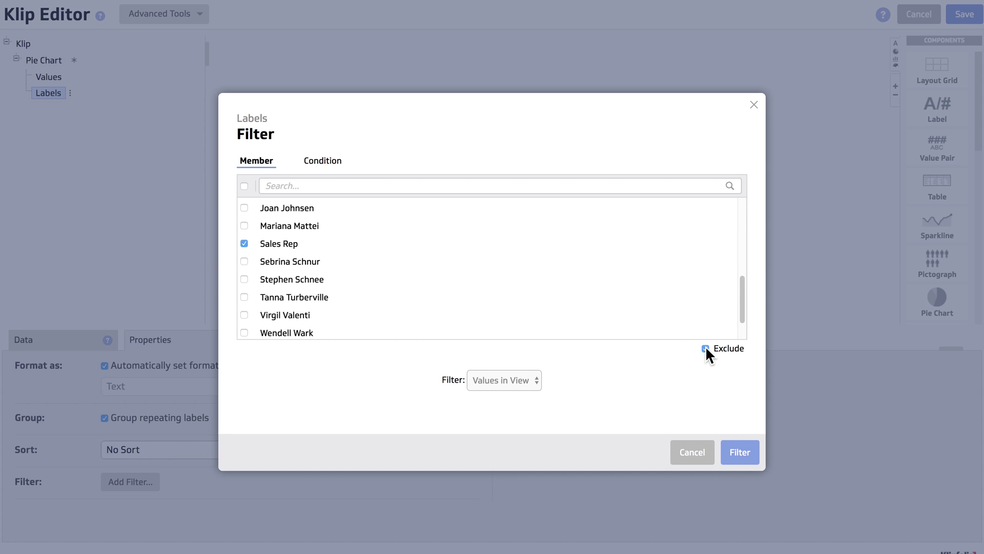
pyautogui.click(732, 453)
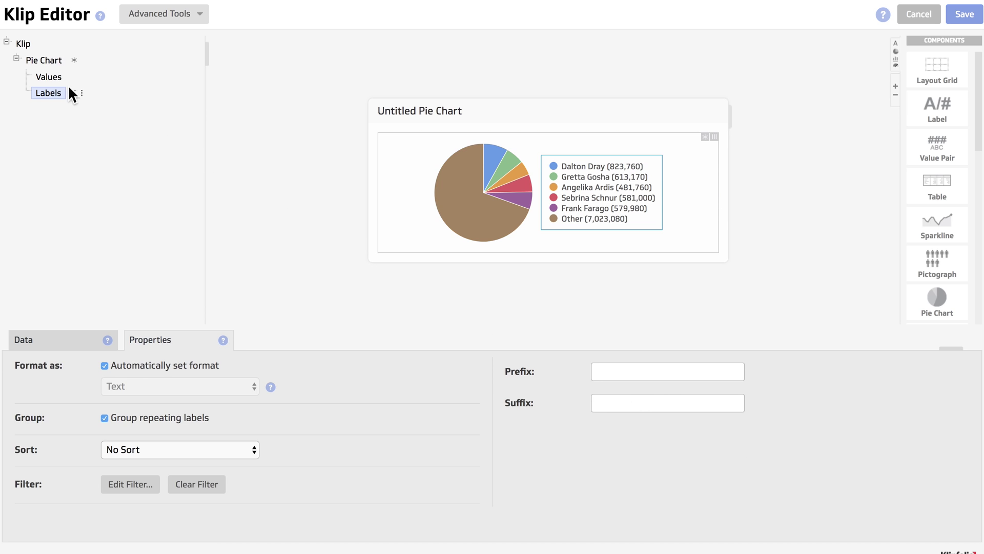
# Turn off automatic formatting and format the pie values as currency
pyautogui.click(51, 77)
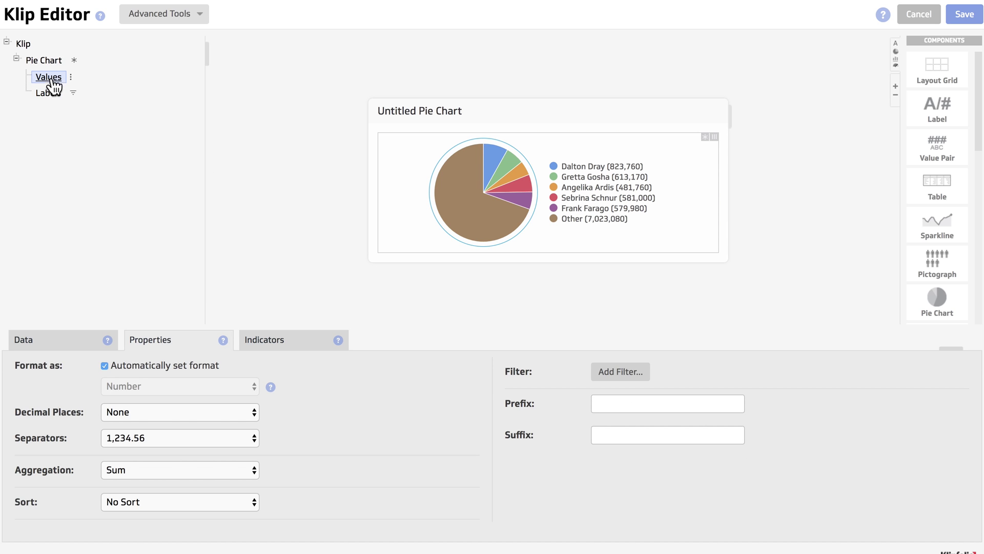
pyautogui.click(127, 361)
pyautogui.click(131, 379)
pyautogui.click(136, 395)
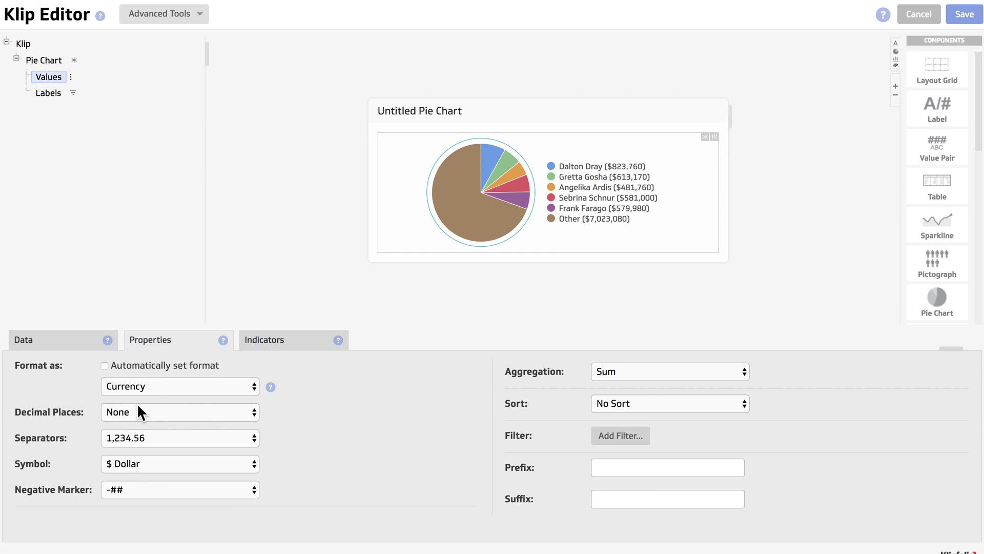
# Sort the values Highest to Lowest and add a Top 10 filter
pyautogui.click(607, 399)
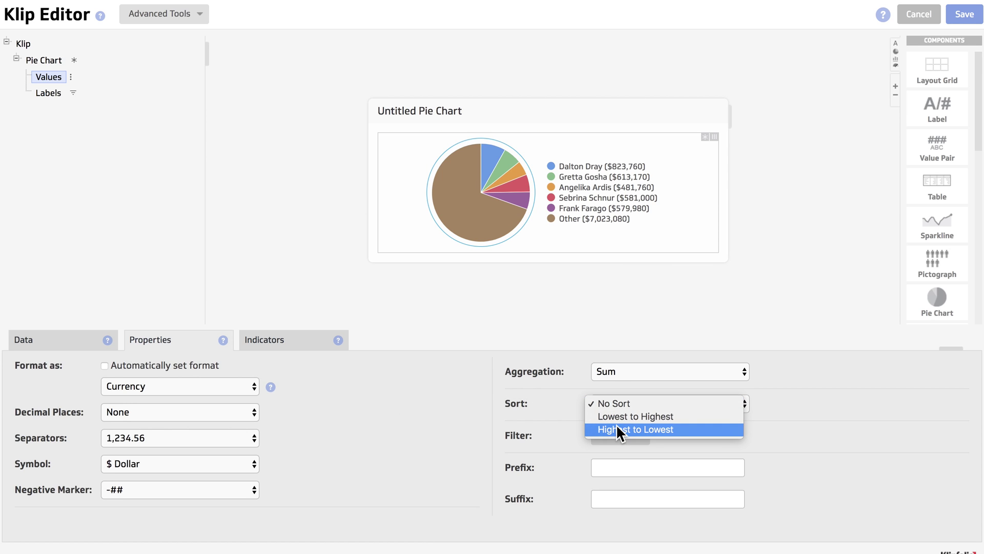
pyautogui.click(616, 423)
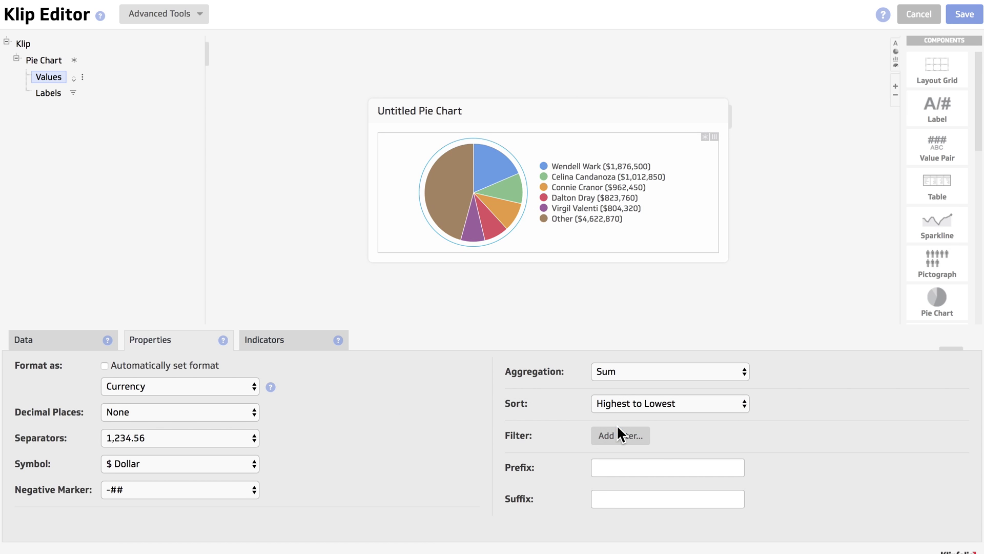
pyautogui.click(639, 442)
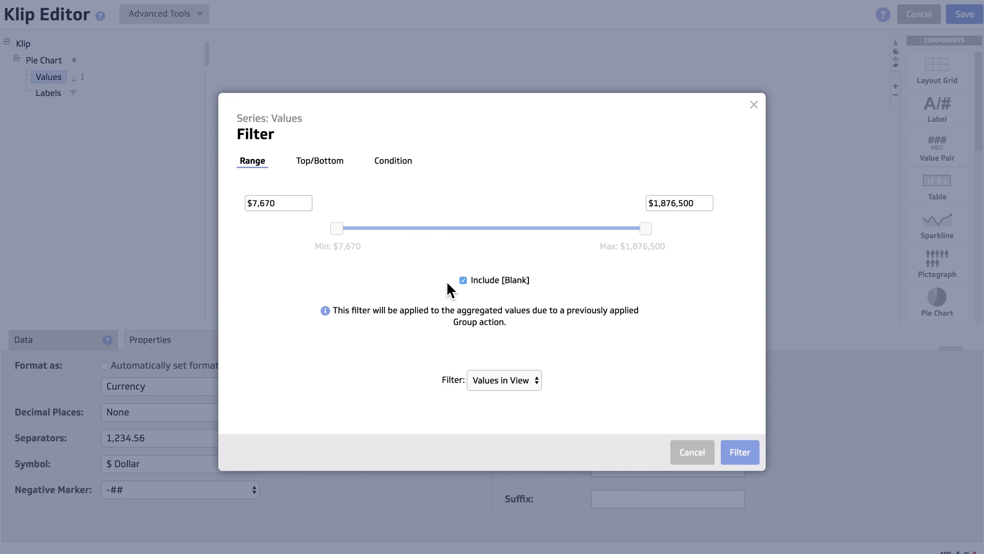
pyautogui.click(336, 163)
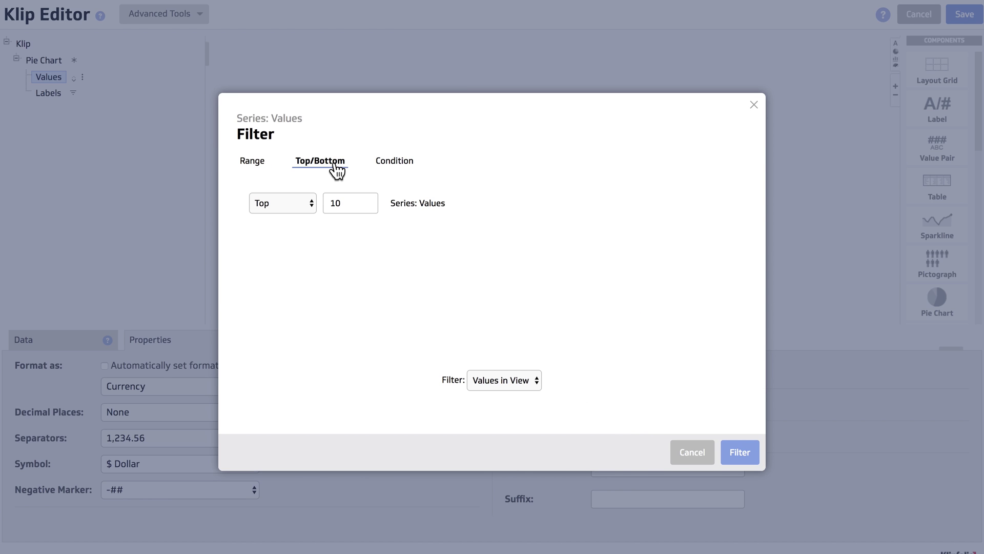
pyautogui.click(736, 450)
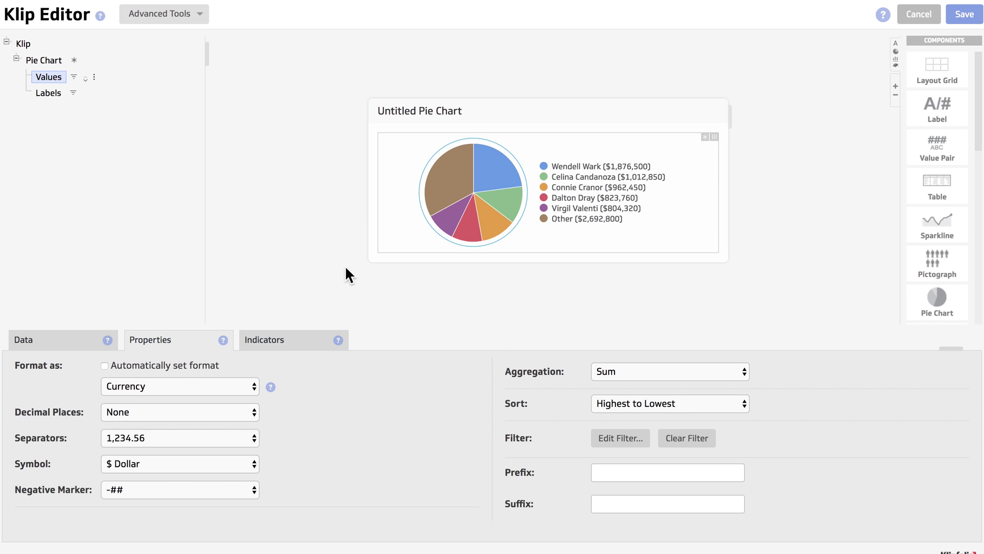
# Set the pie chart's Max Slices to 10 and its Size to Large
pyautogui.click(60, 60)
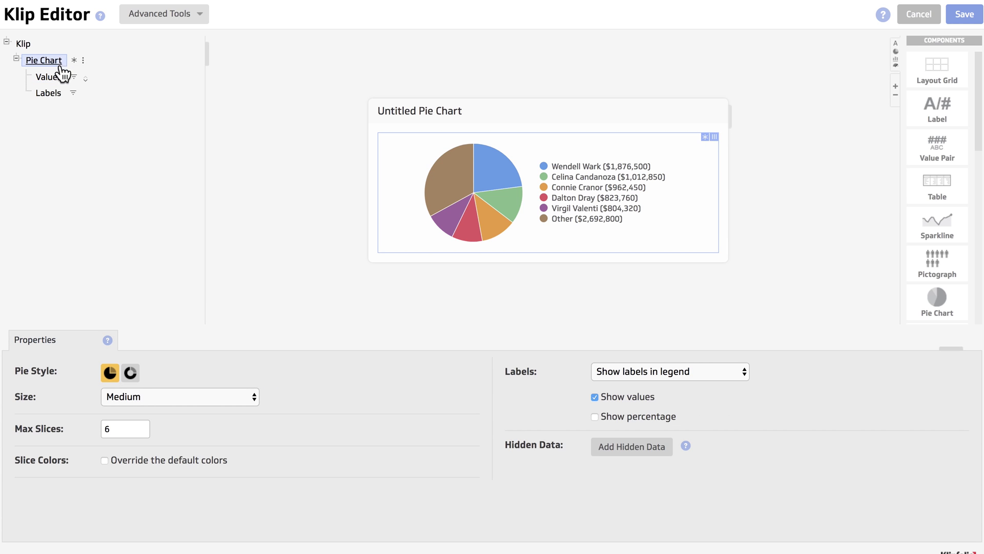
pyautogui.moveTo(135, 425); pyautogui.dragTo(90, 424)
pyautogui.write('10')
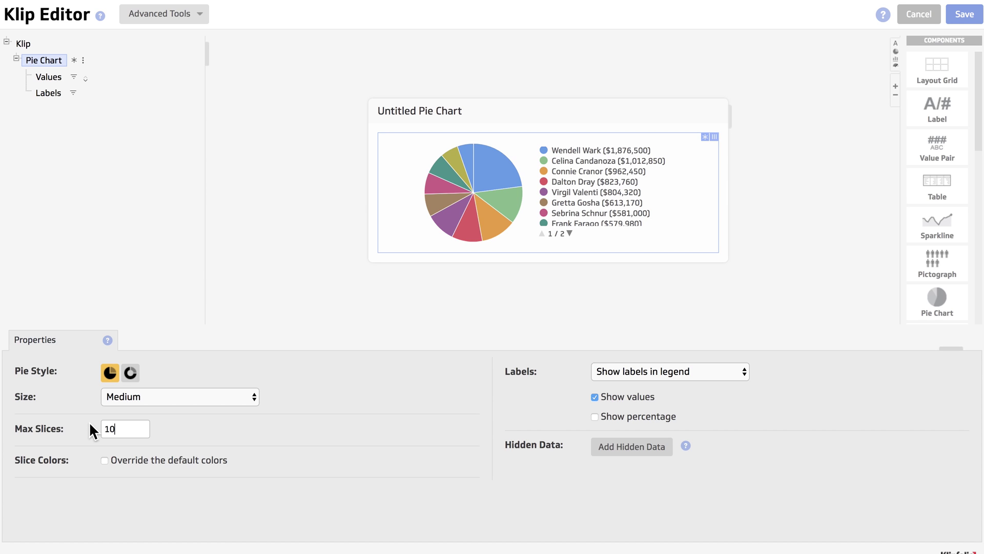
pyautogui.click(142, 399)
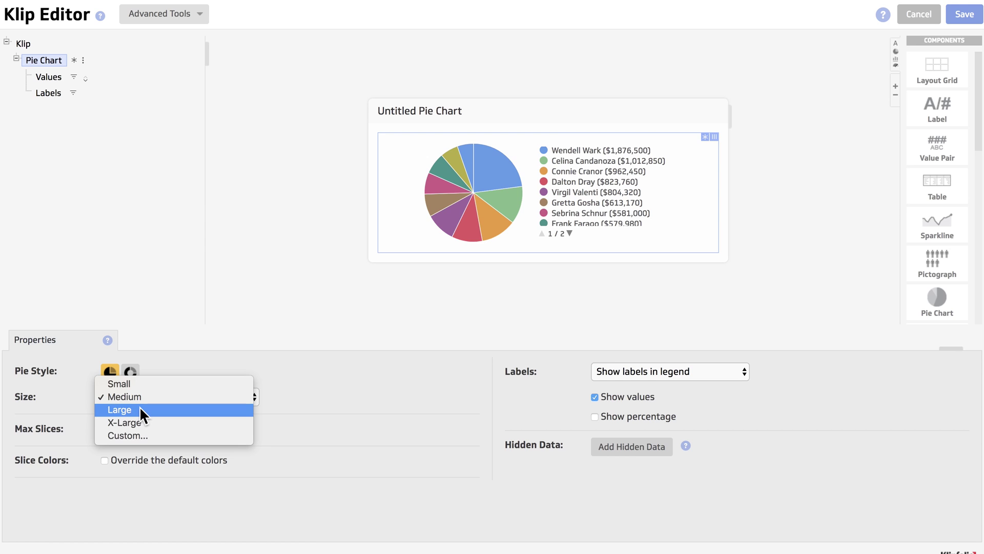
pyautogui.click(140, 410)
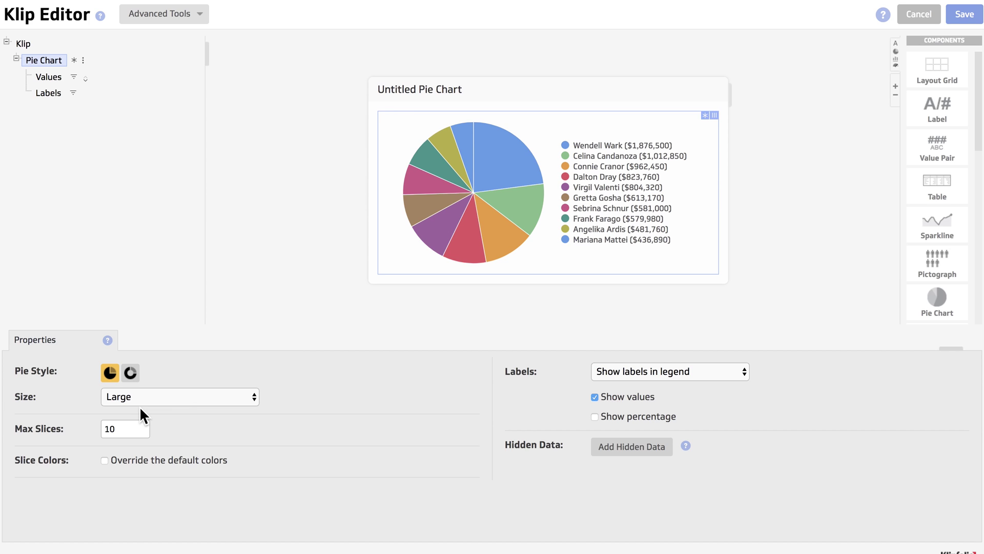
# Override the default slice colors, adding a grey swatch for the tenth rep's slice
pyautogui.moveTo(490, 159)
pyautogui.click(105, 460)
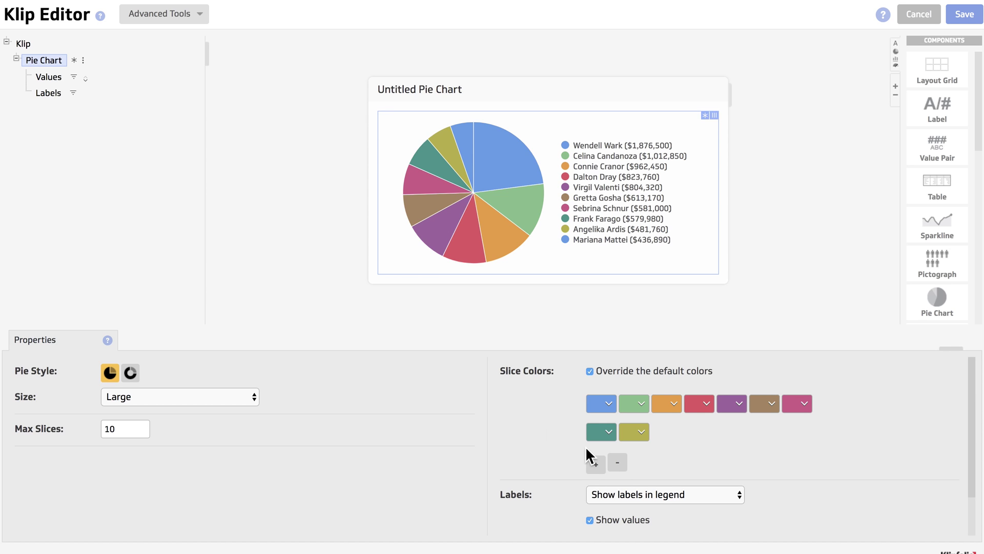
pyautogui.click(595, 465)
pyautogui.click(667, 433)
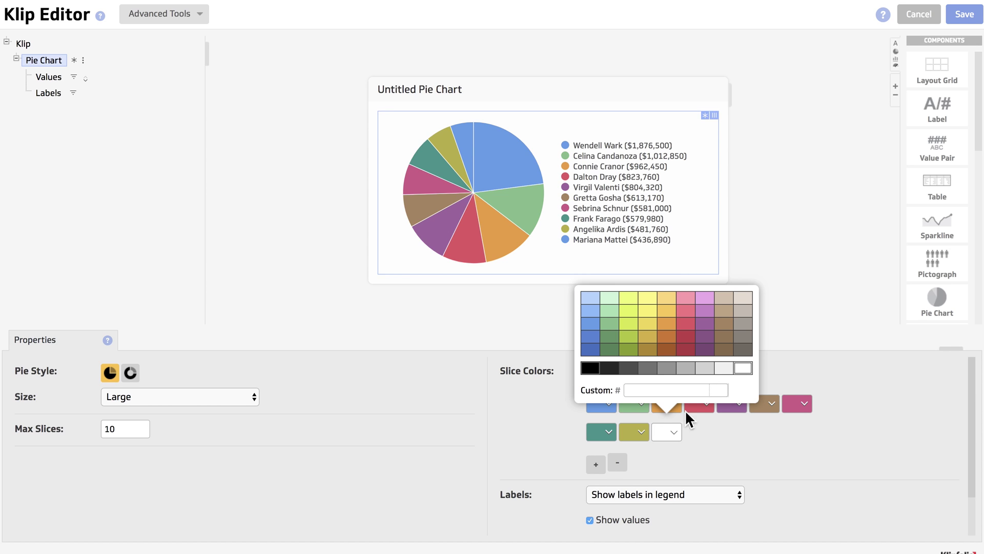
pyautogui.click(742, 338)
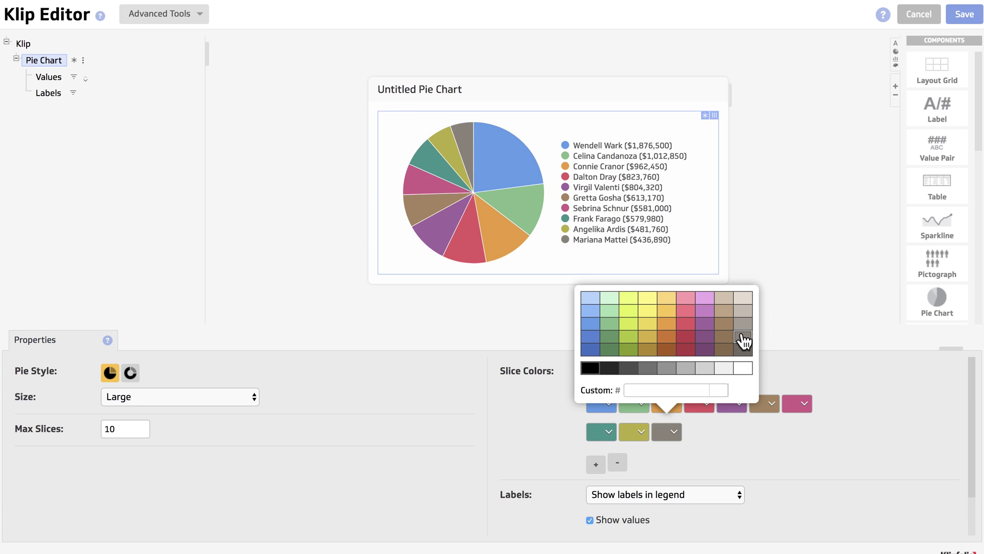
pyautogui.click(819, 367)
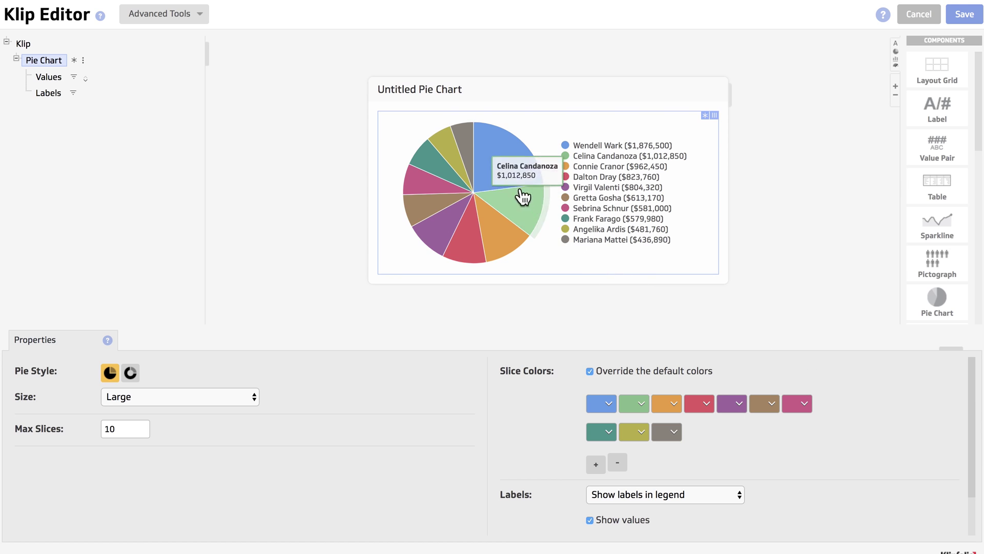
# Title the Klip 'Revenue by Sales Rep - Top 10' and save it
pyautogui.click(435, 95)
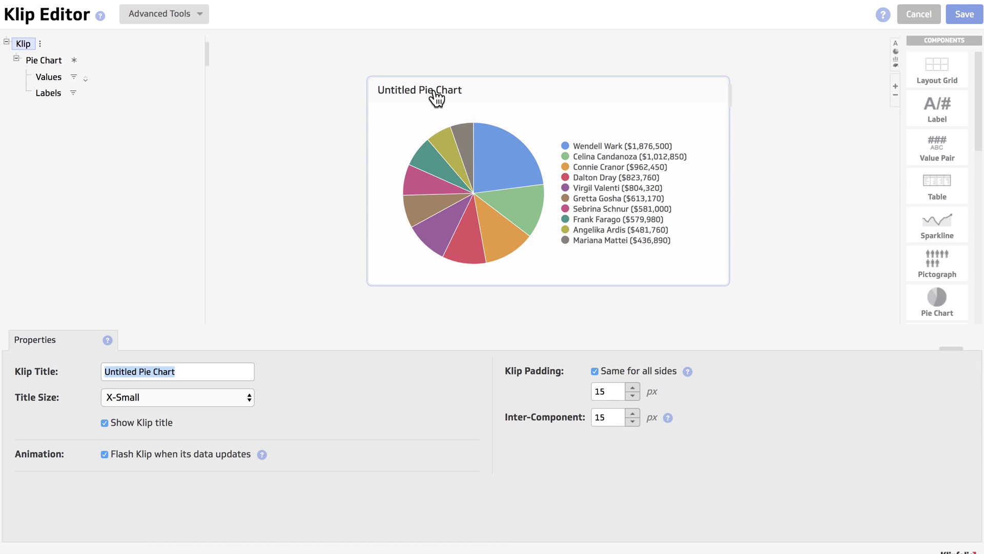
pyautogui.write('Revenue by Sale')
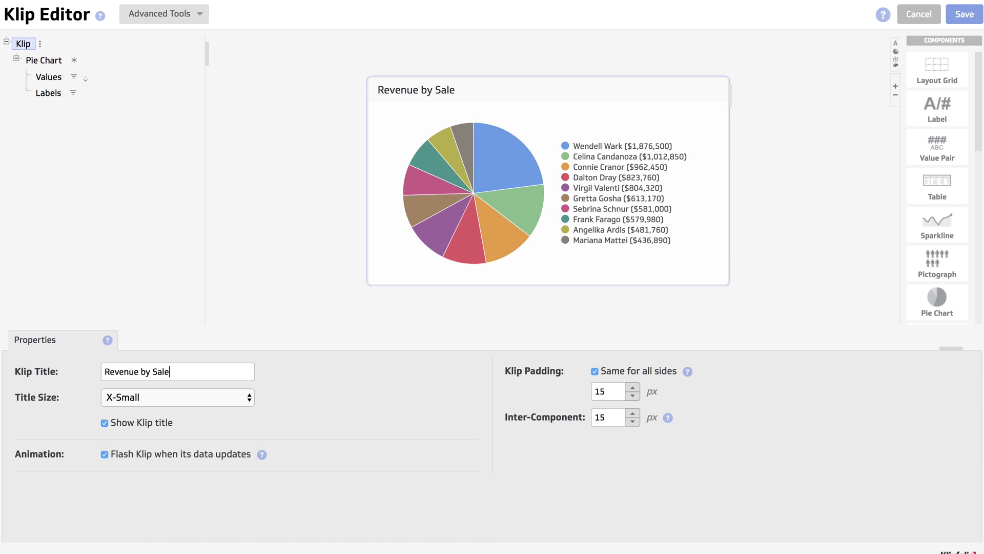
pyautogui.write('s Rep - Top 10')
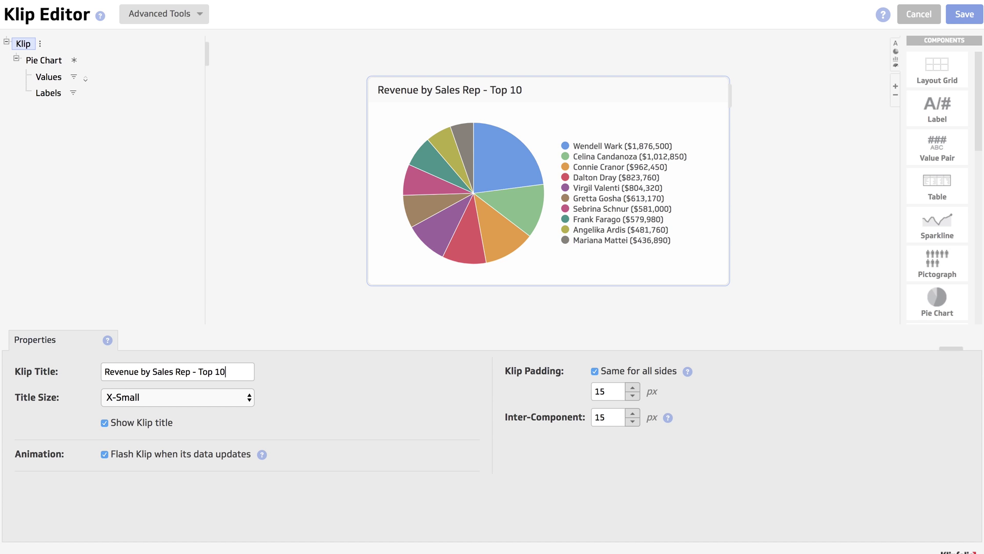
pyautogui.click(956, 15)
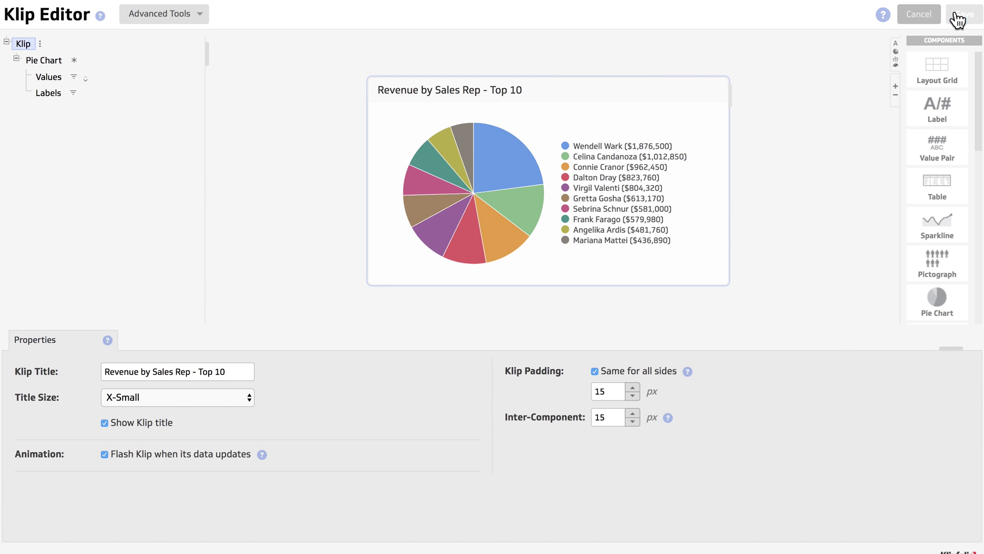
pyautogui.click(920, 339)
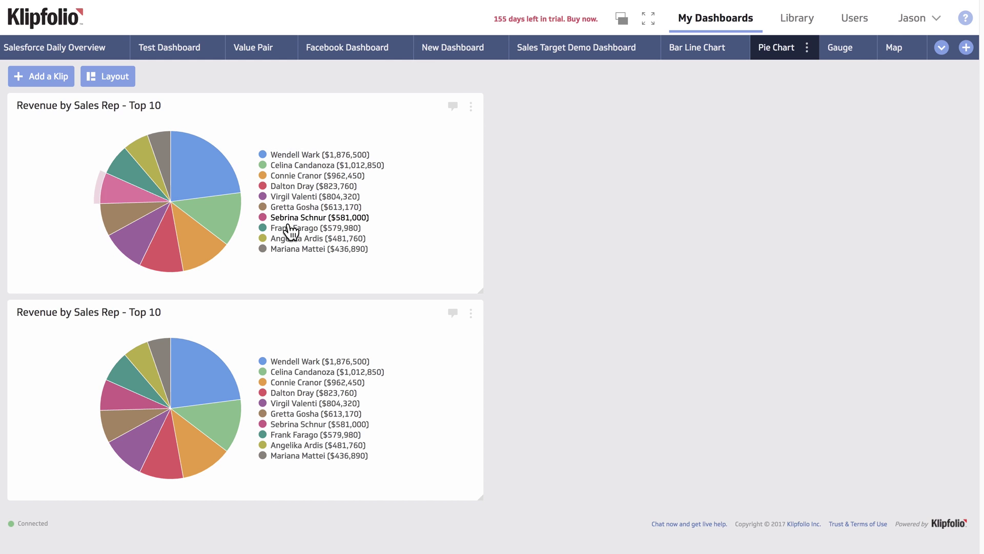
# Check the revenue values of several slices on the new Pie Chart dashboard Klip
pyautogui.moveTo(224, 183)
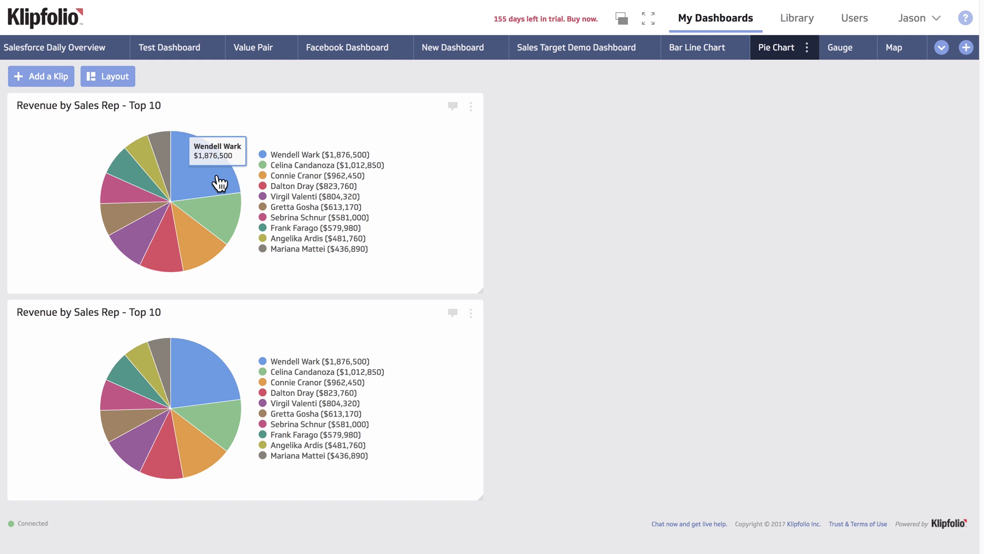
pyautogui.moveTo(220, 211)
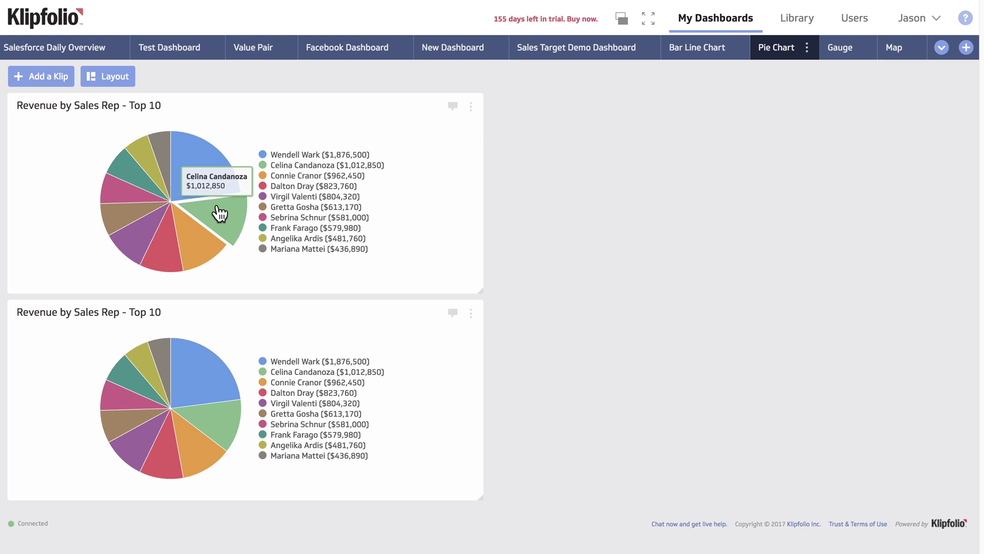
pyautogui.moveTo(165, 155)
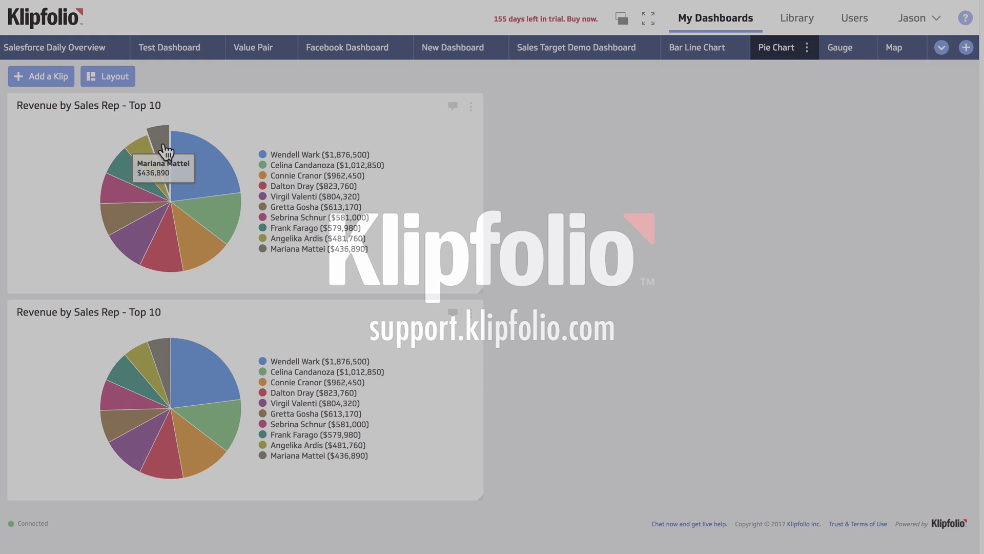